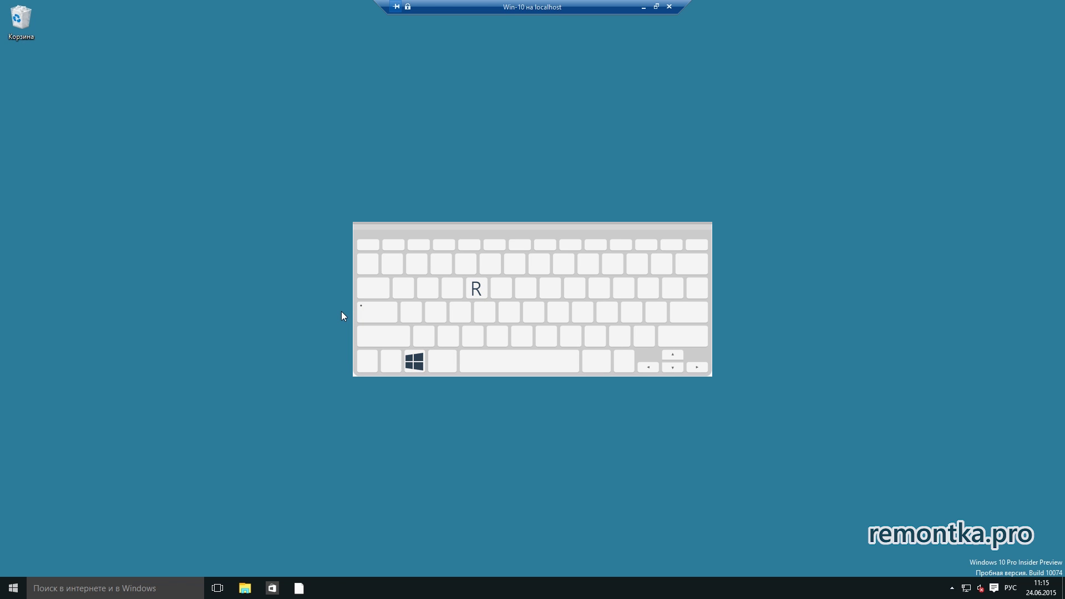
Open Control Panel by running the command "control" from the Run dialog
key("super+r")
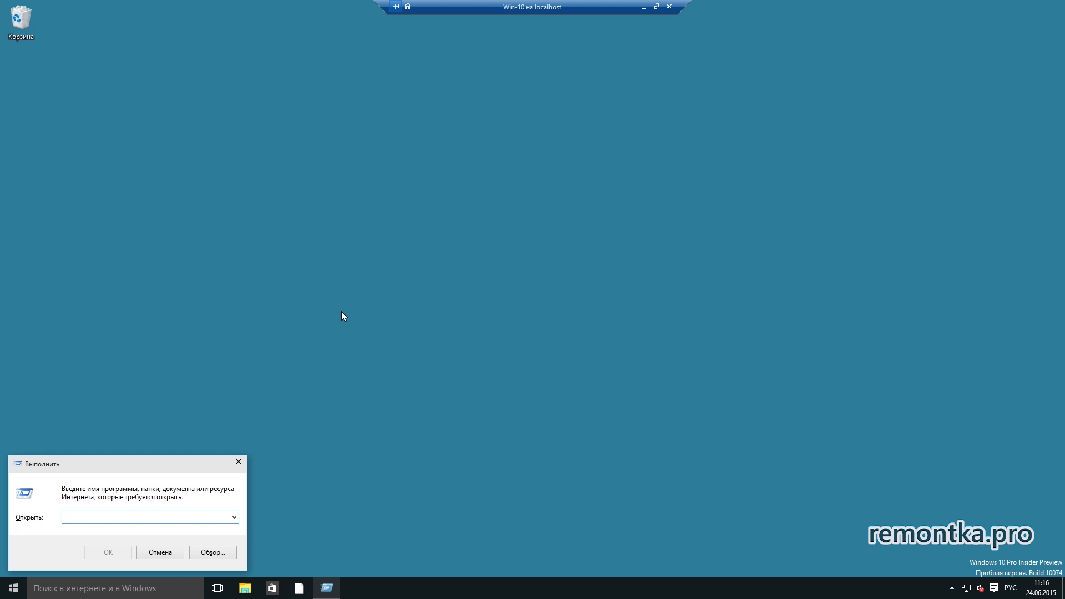
left_click_drag(121, 461, 487, 237)
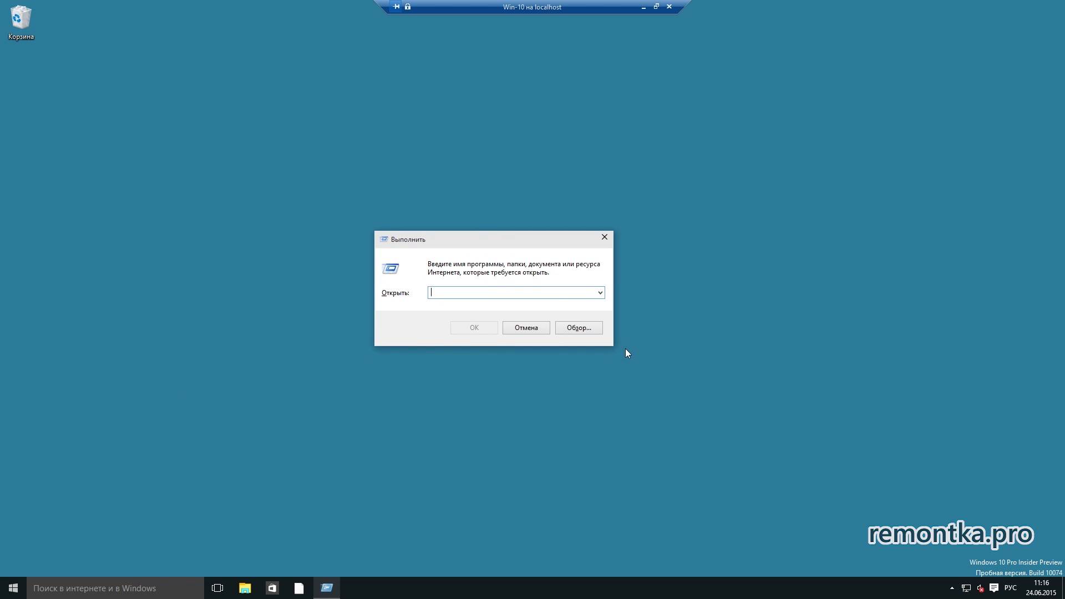
type("cmd")
key("BackSpace")
key("BackSpace")
key("BackSpace")
type("сщтекщд")
key("BackSpace")
key("BackSpace")
key("BackSpace")
key("BackSpace")
key("BackSpace")
key("BackSpace")
key("BackSpace")
key("alt+shift")
type("contr")
key("Return")
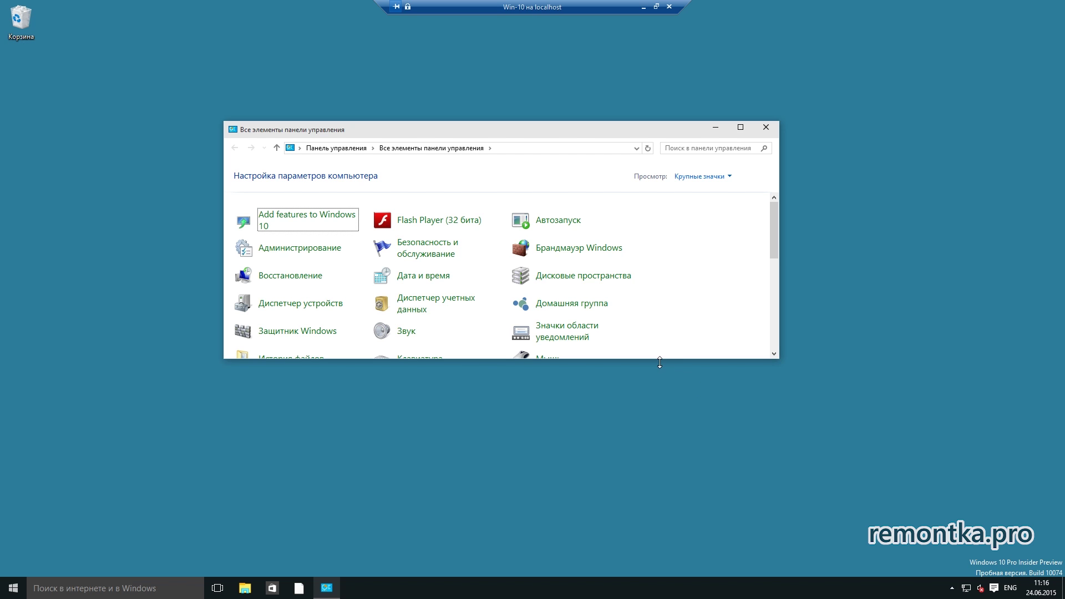
Make the Control Panel window taller and narrower to fit its three columns of items, and close it
left_click_drag(661, 358, 660, 468)
left_click_drag(779, 348, 717, 348)
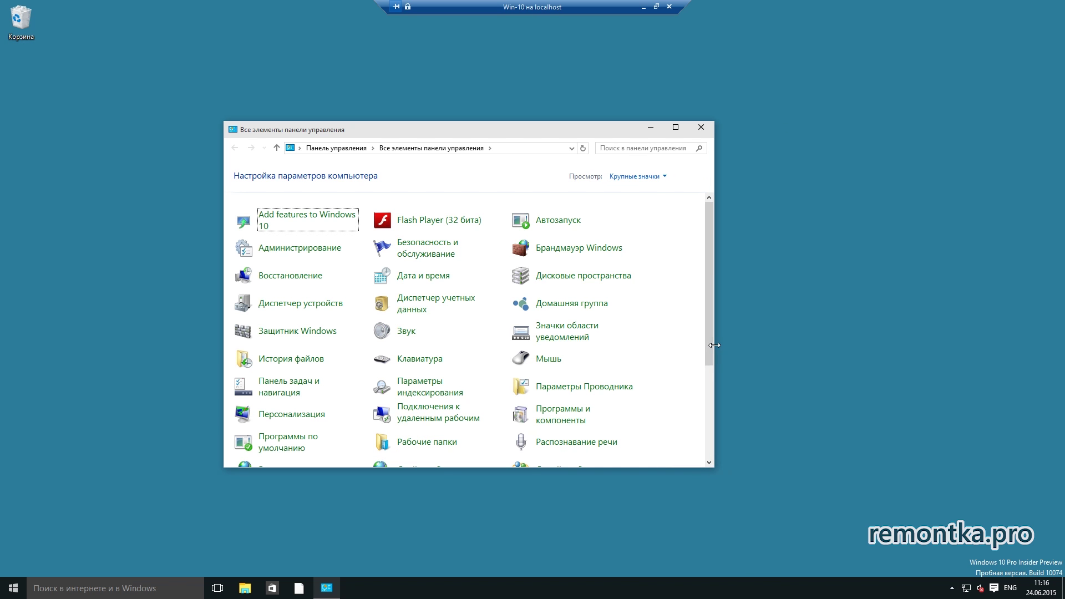
left_click(702, 127)
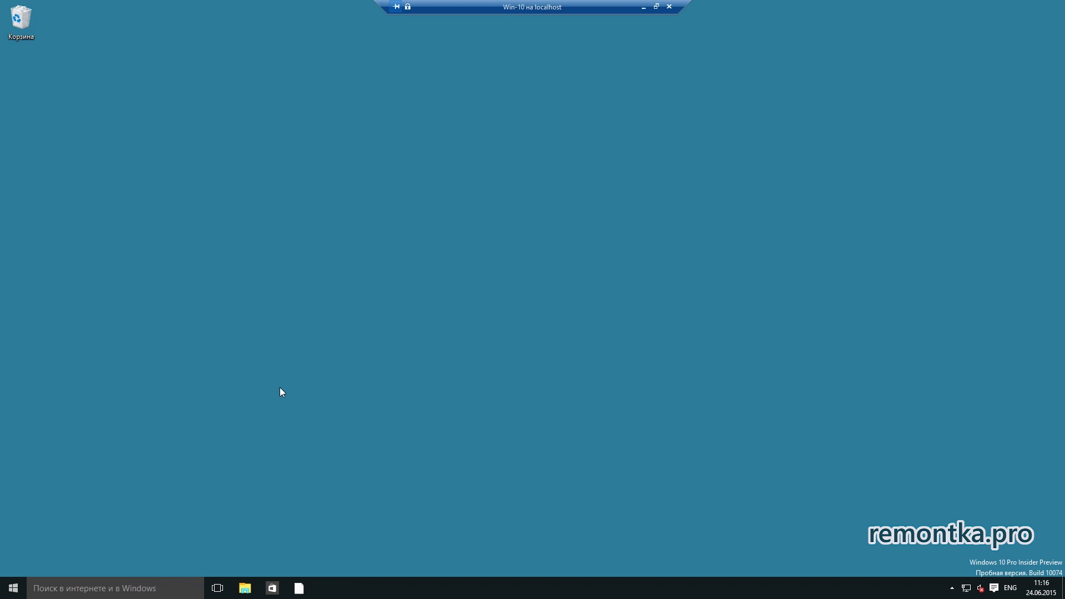
Run "explorer shell:ControlPanelFolder" from the Run dialog, copying the command for reuse, and close the Control Panel window it opens
key("super+r")
left_click_drag(155, 463, 471, 276)
type("explo")
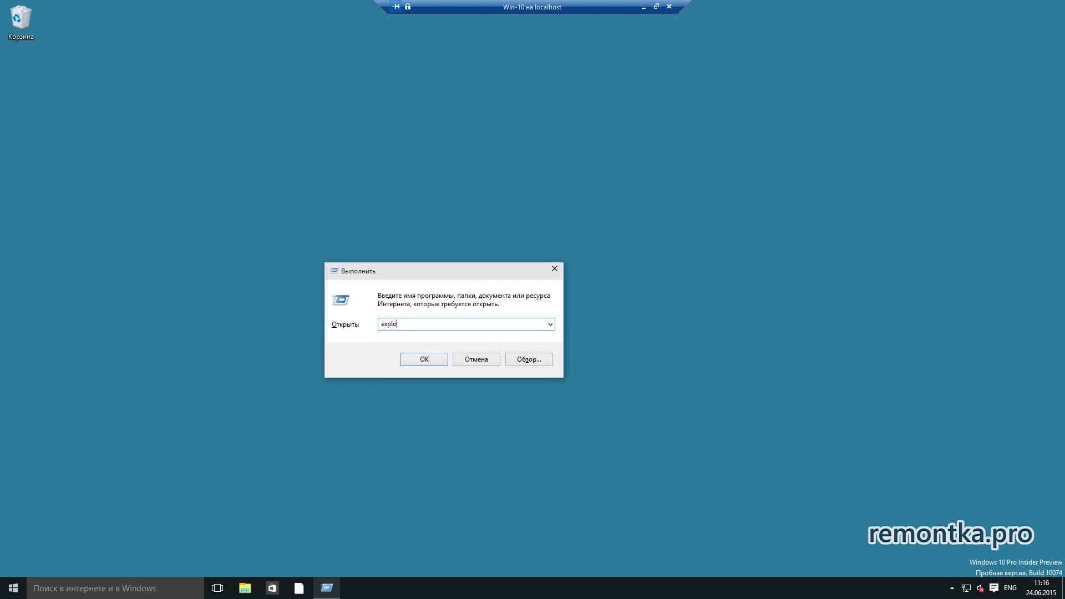
type("rer shell:ControlPanelFolder")
key("ctrl+a")
key("super+c")
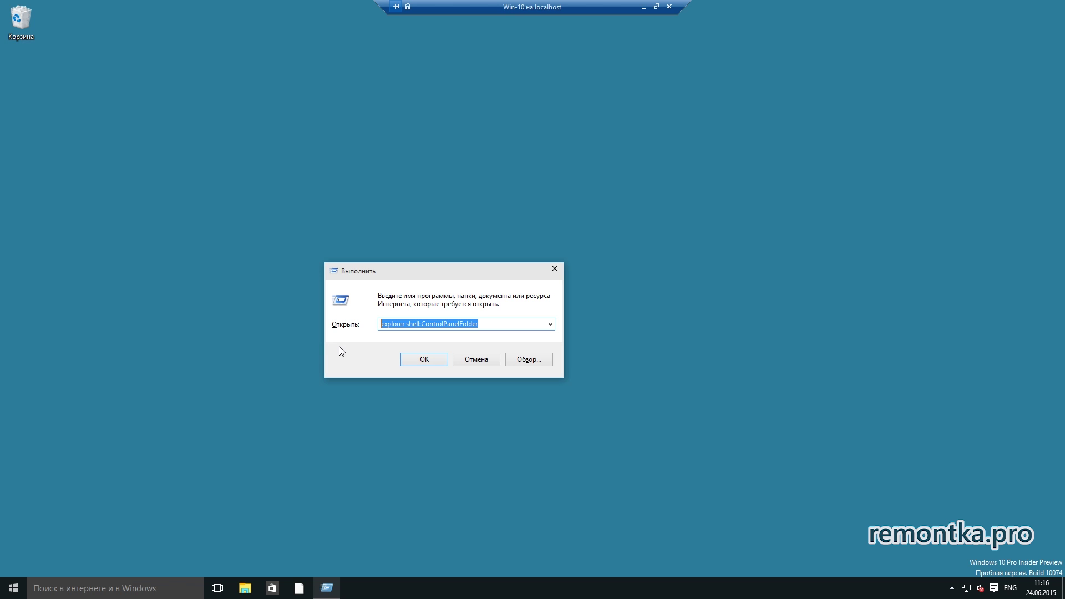
left_click(424, 359)
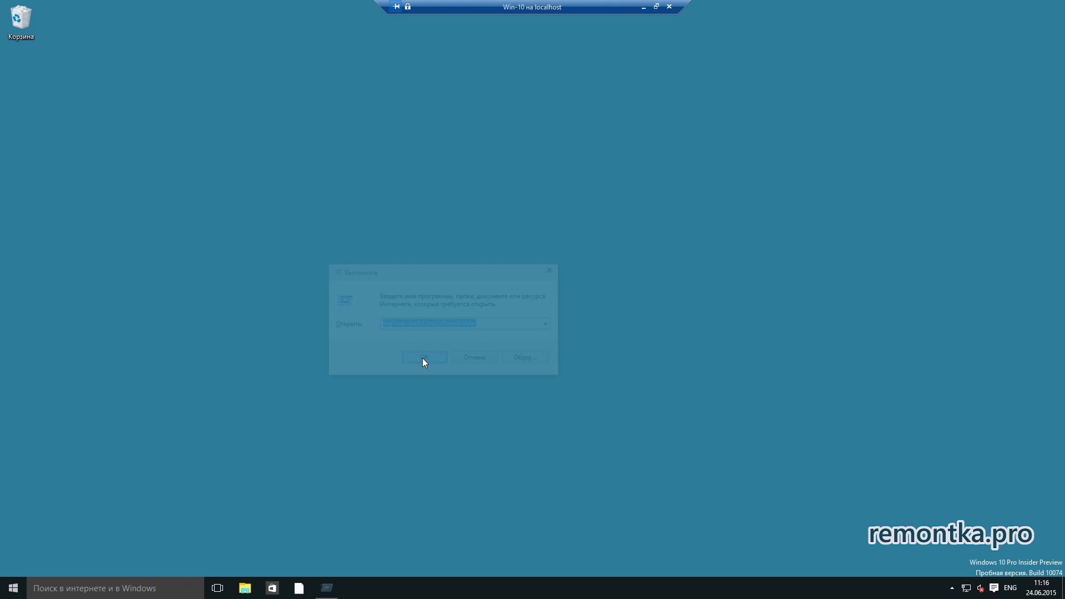
left_click(716, 143)
Open a non-administrator Command Prompt, paste and run "explorer shell:ControlPanelFolder", and close both windows
right_click(12, 592)
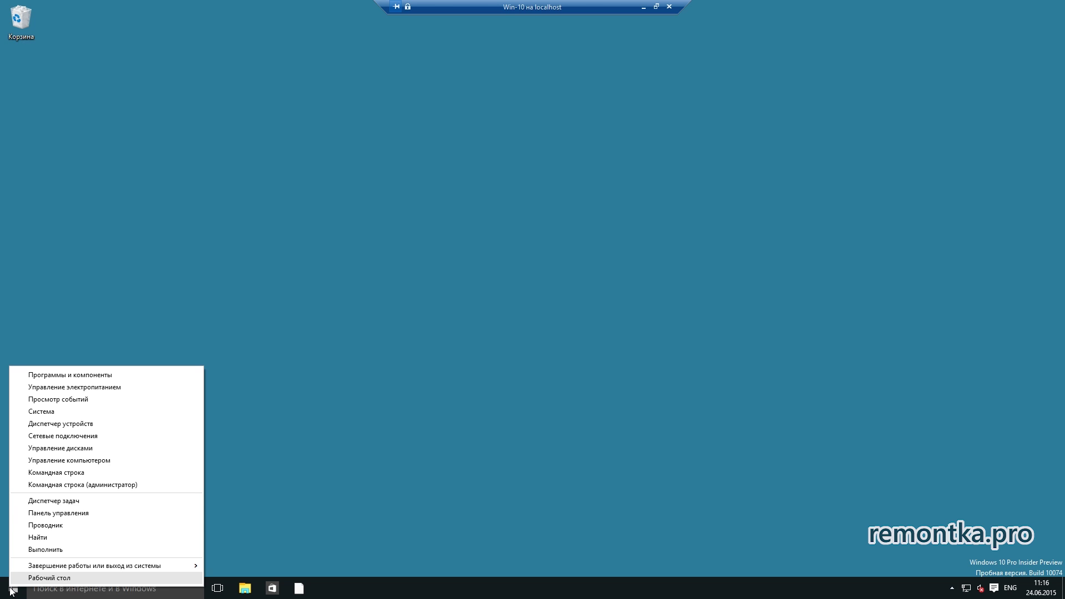
left_click(61, 472)
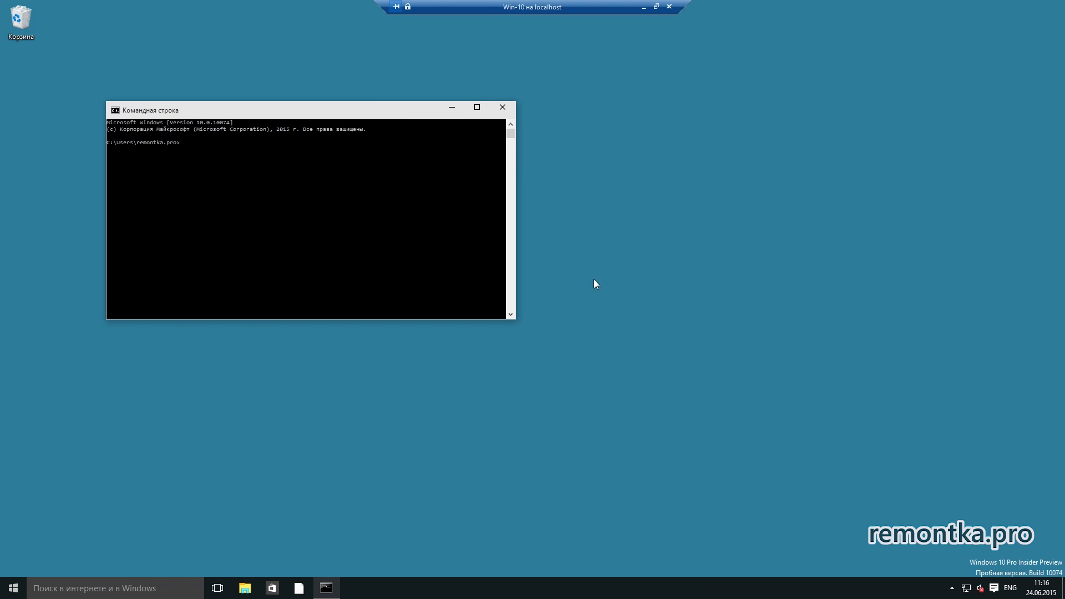
left_click_drag(355, 117, 475, 148)
right_click(317, 173)
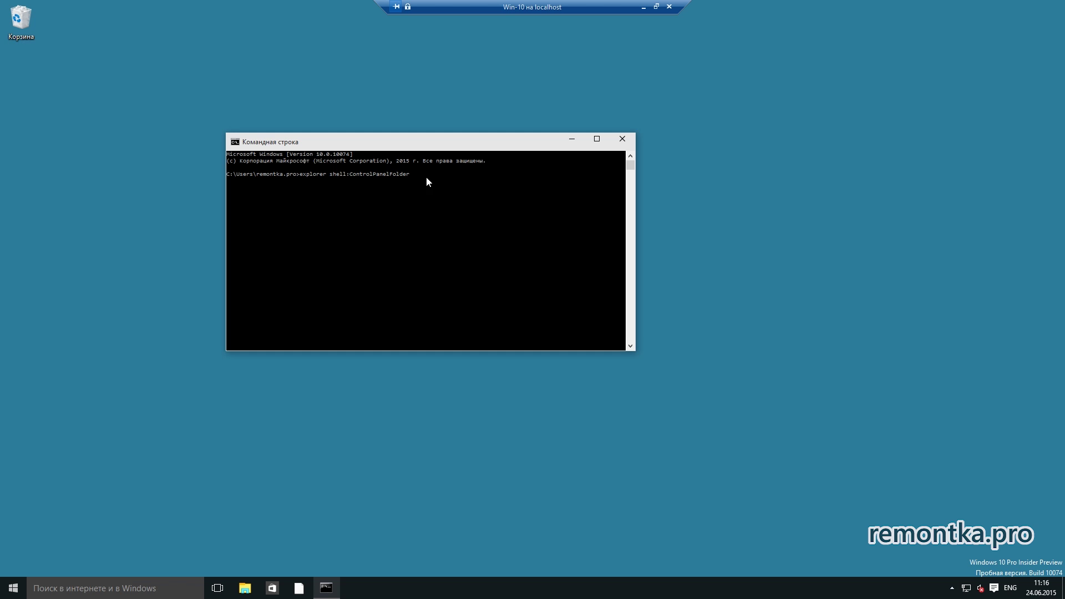
key("Return")
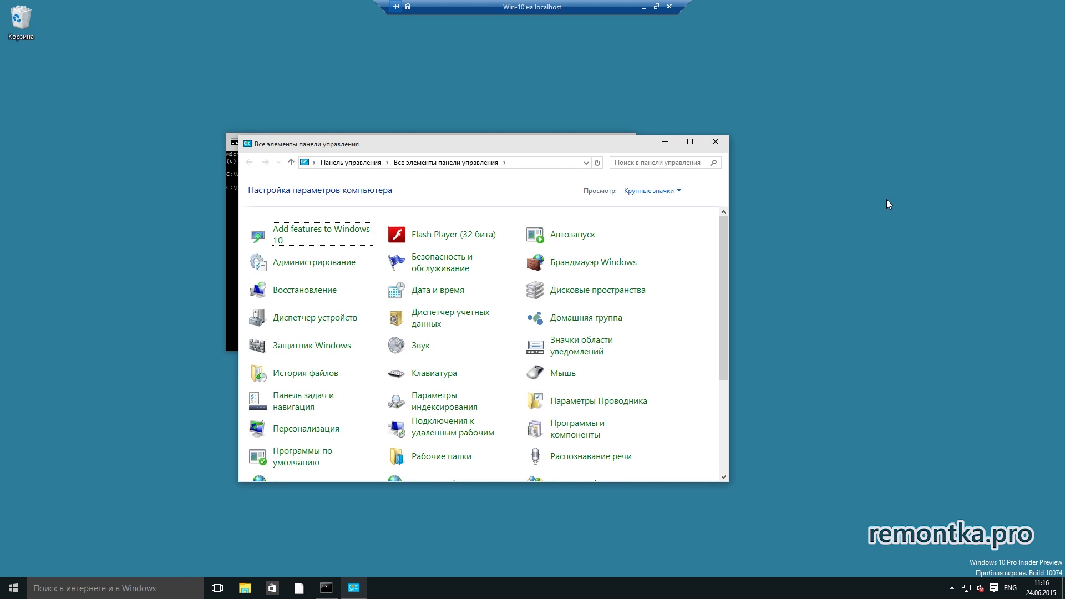
left_click(715, 142)
left_click(628, 139)
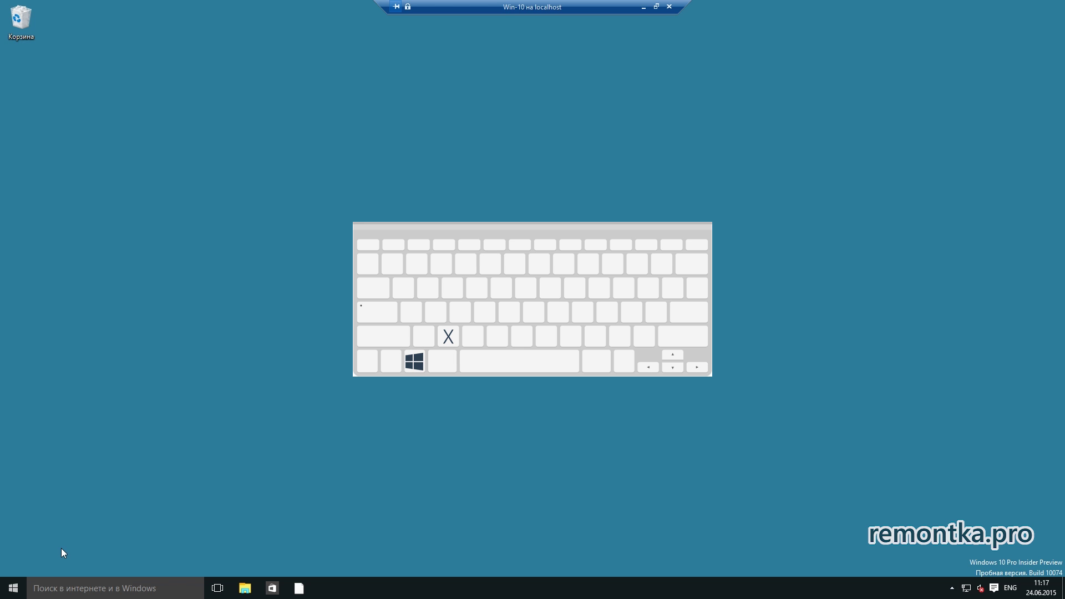
Open Control Panel from the Start button's quick-access commands and close its window
key("super+x")
left_click(281, 487)
right_click(15, 592)
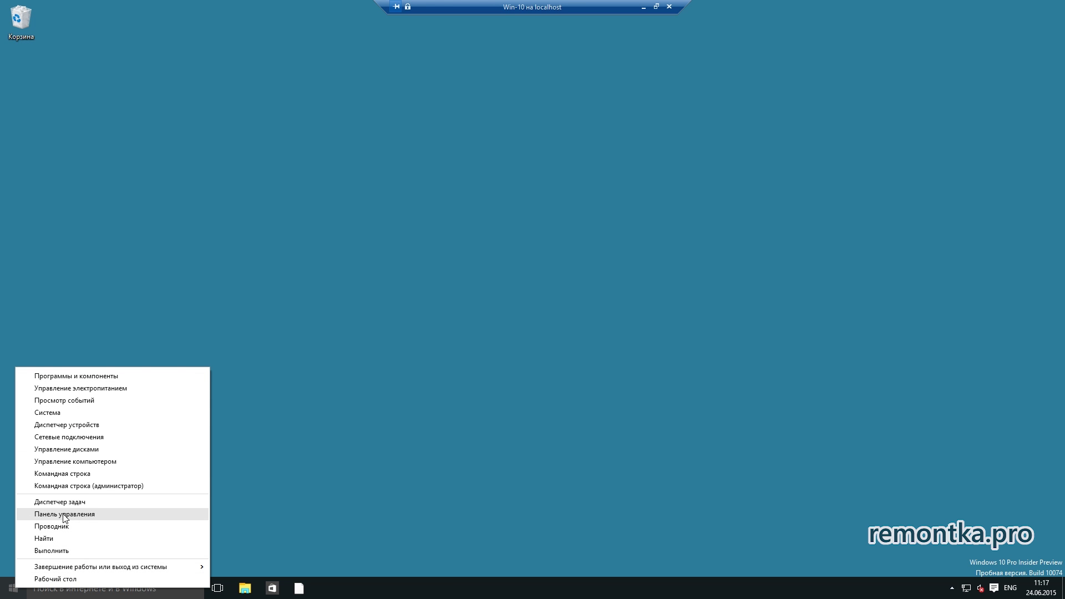
left_click(85, 518)
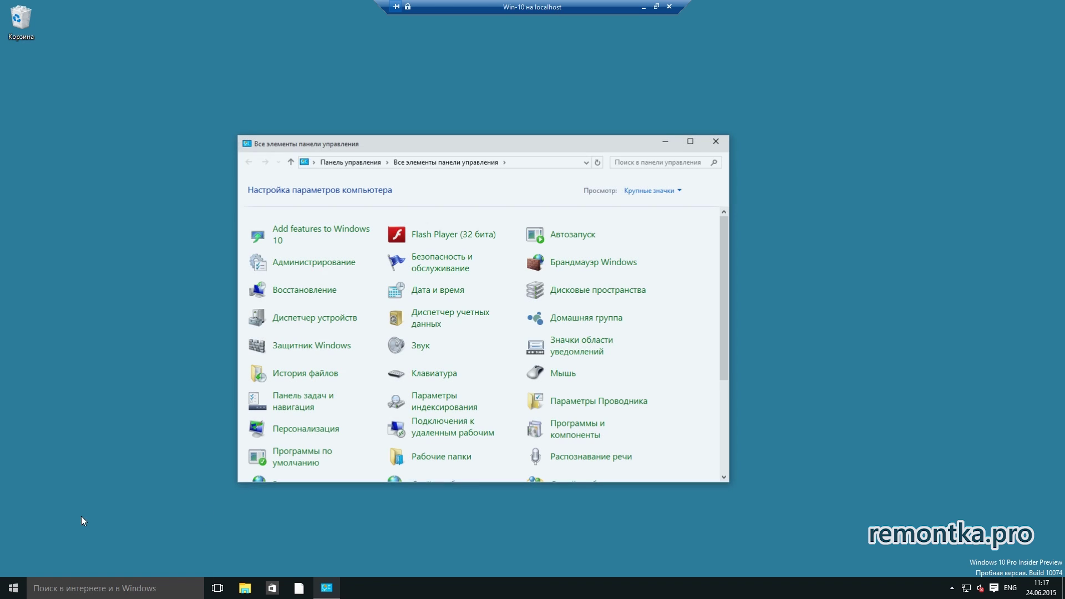
left_click(716, 142)
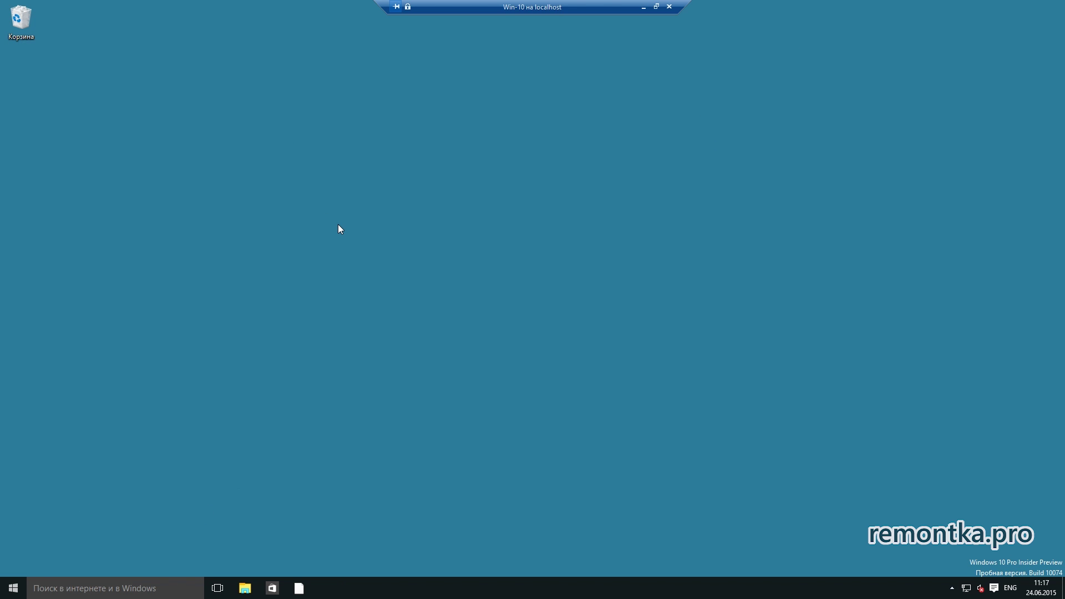
left_click(93, 588)
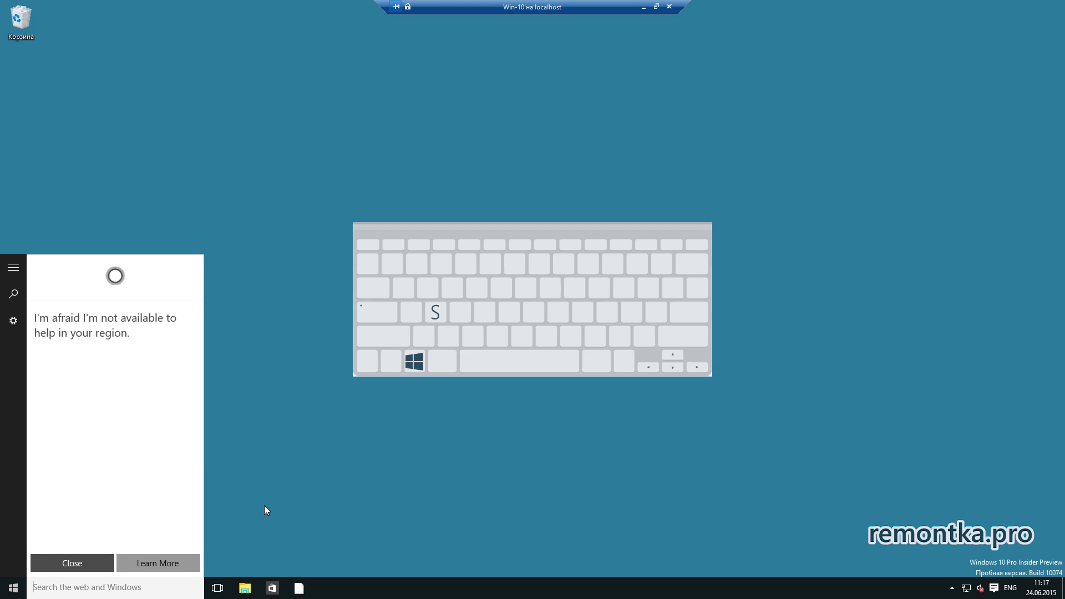
key("super+s")
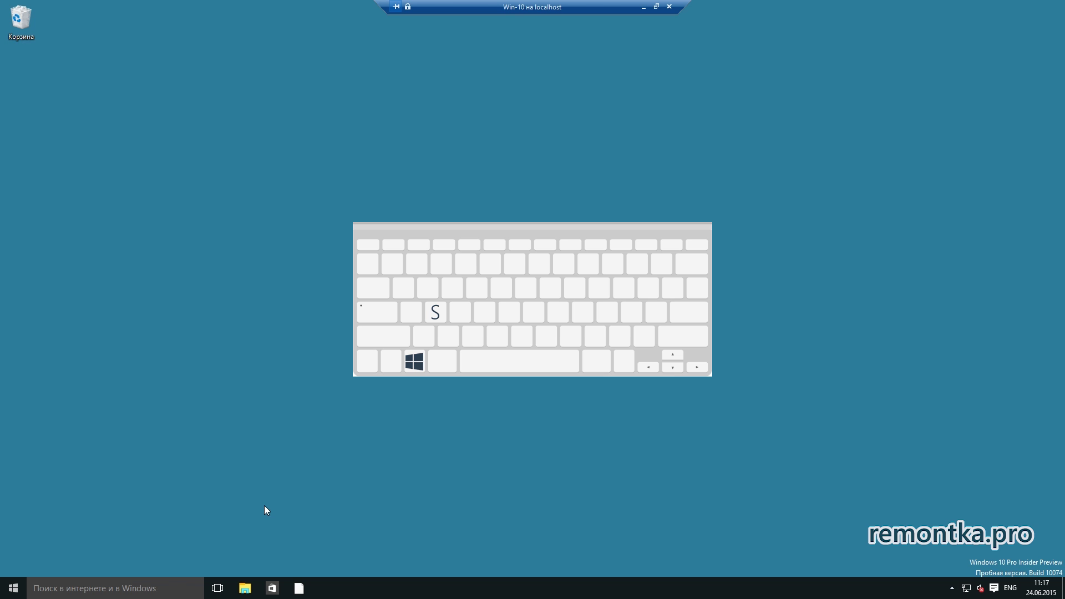
key("super+s")
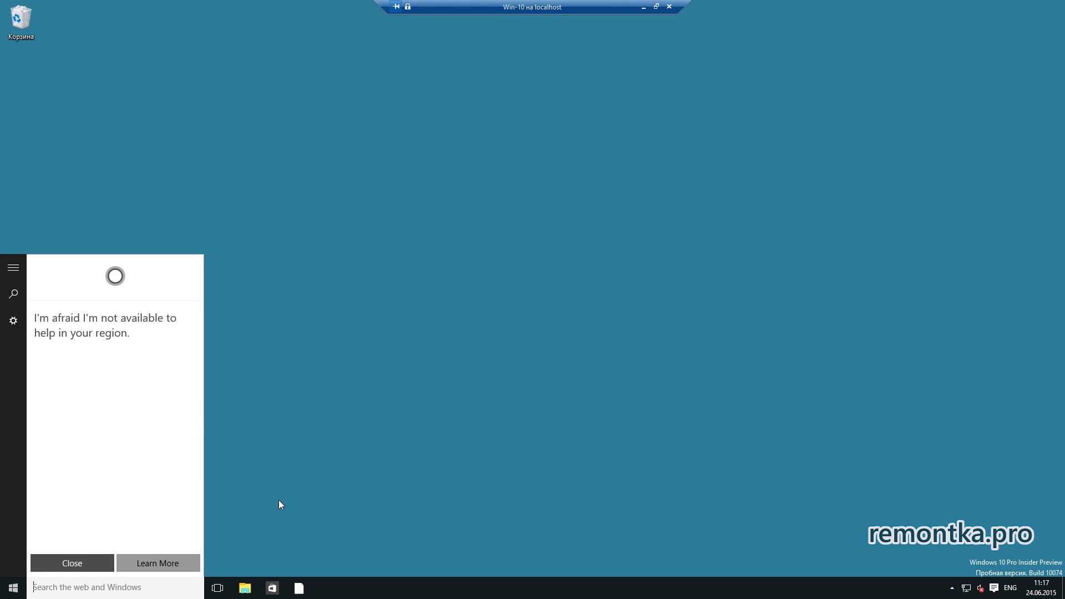
left_click(279, 501)
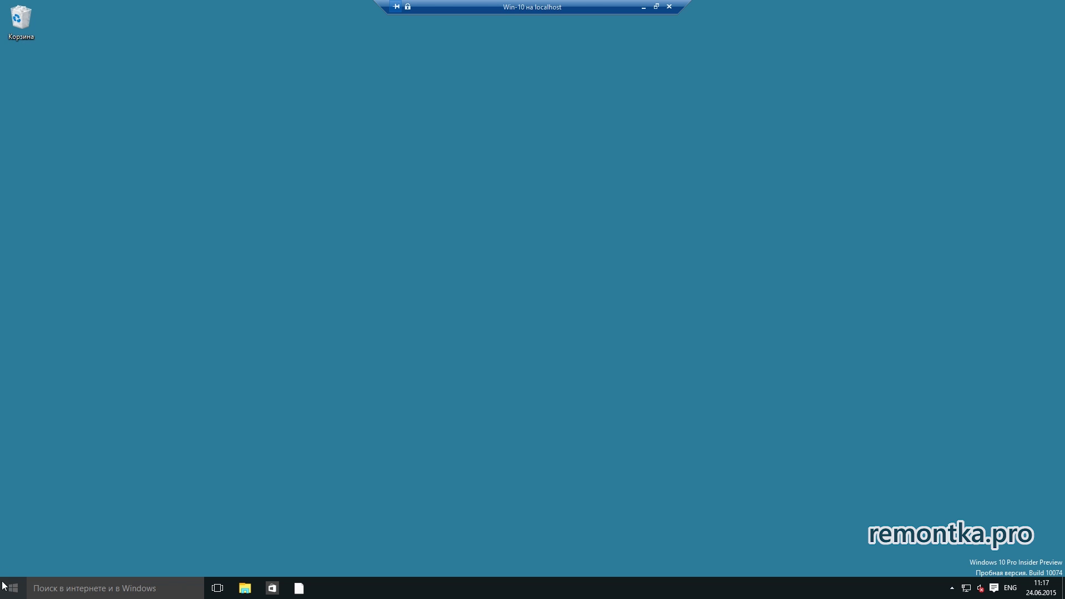
Search Windows for "панель" and pin the "Панель управления" app to the taskbar
left_click(83, 590)
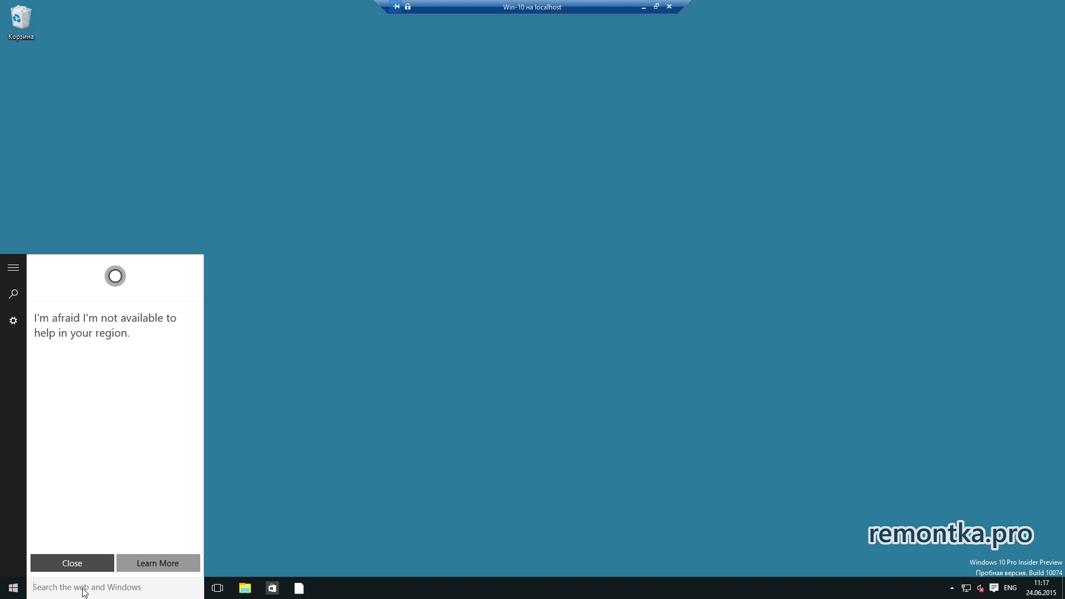
type("g")
key("BackSpace")
type("gfytkm")
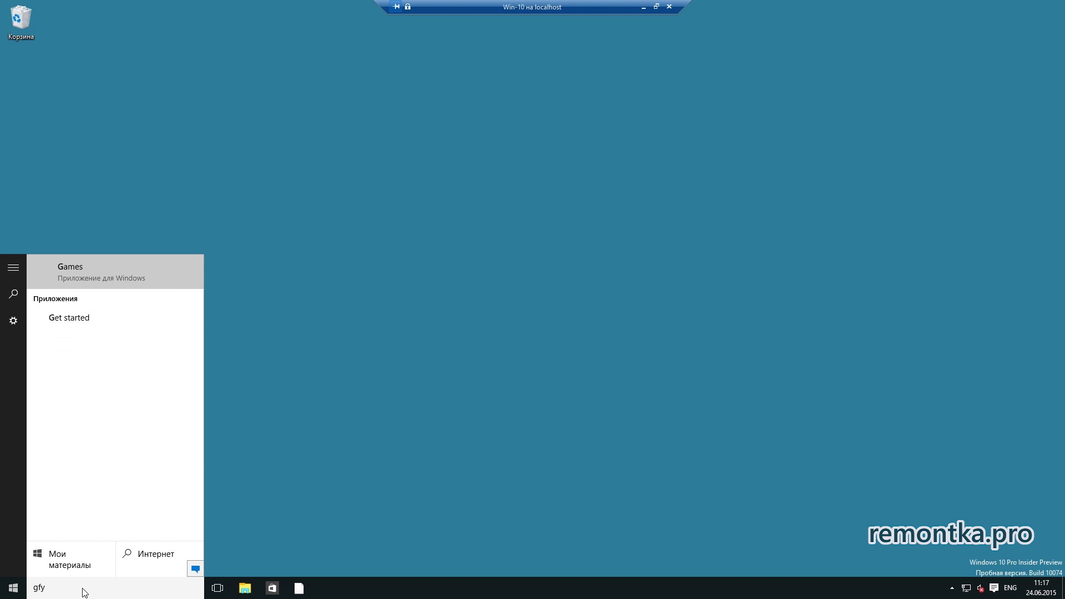
key("BackSpace")
key("BackSpace")
key("BackSpace")
key("BackSpace")
key("BackSpace")
key("BackSpace")
key("alt+shift")
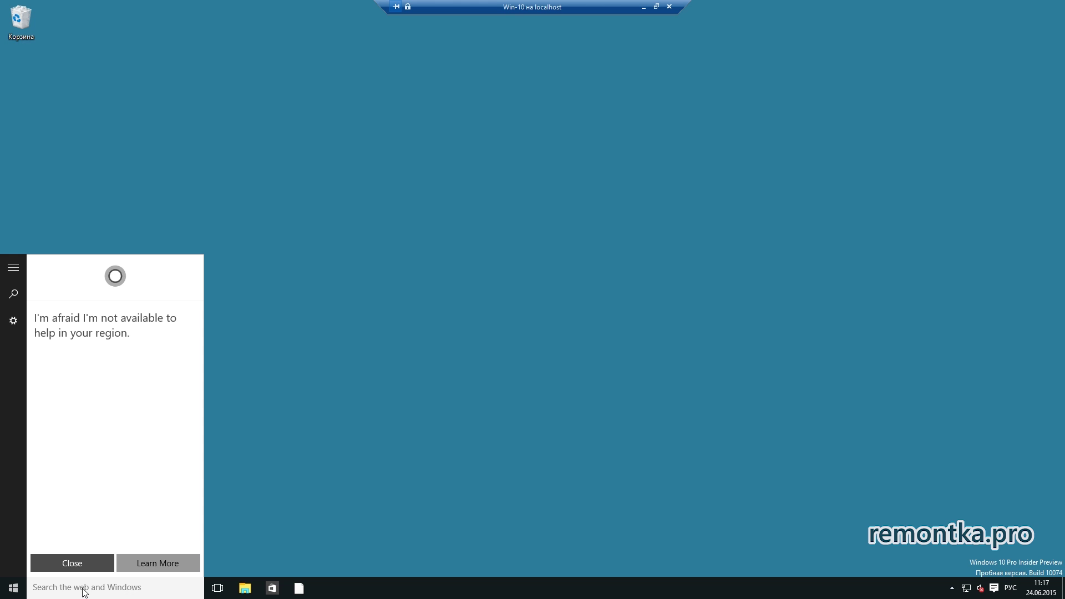
type("панель")
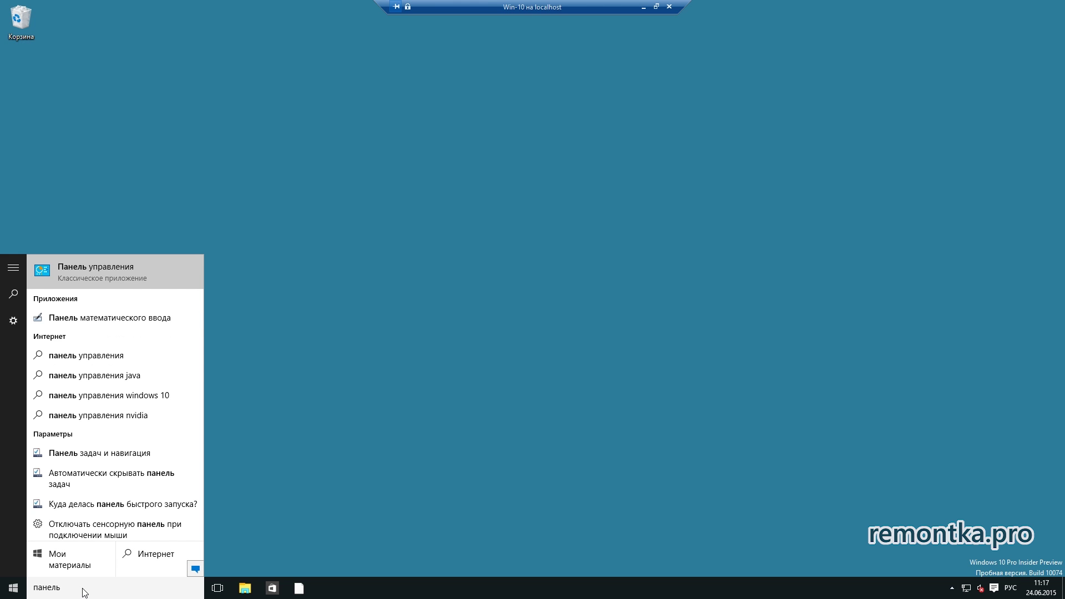
right_click(81, 277)
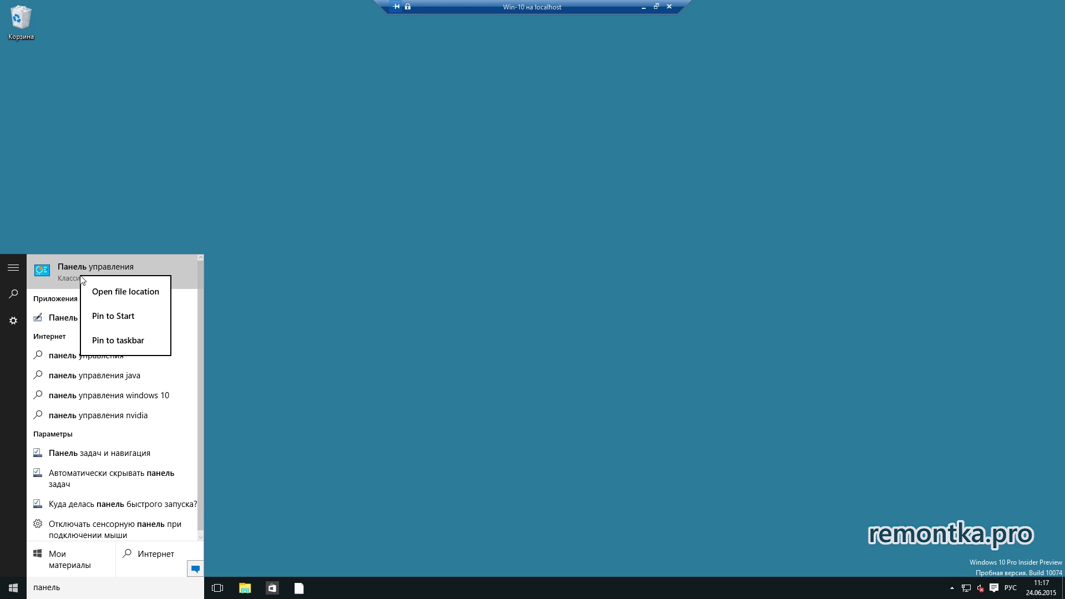
left_click(116, 345)
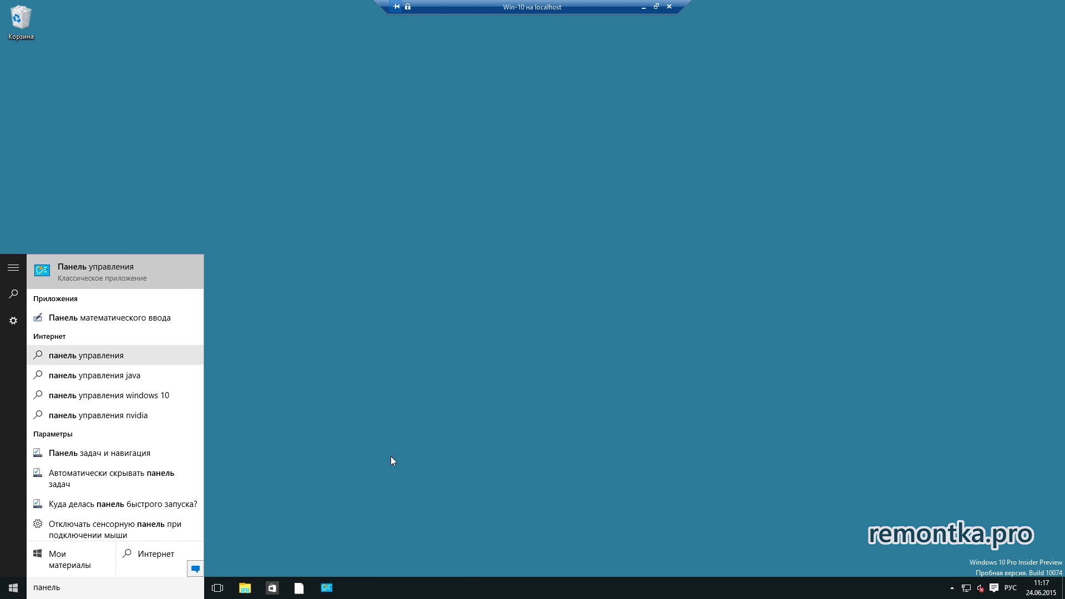
Test the pinned Control Panel shortcut on the taskbar by opening Control Panel, and close its window
left_click(421, 497)
left_click(327, 588)
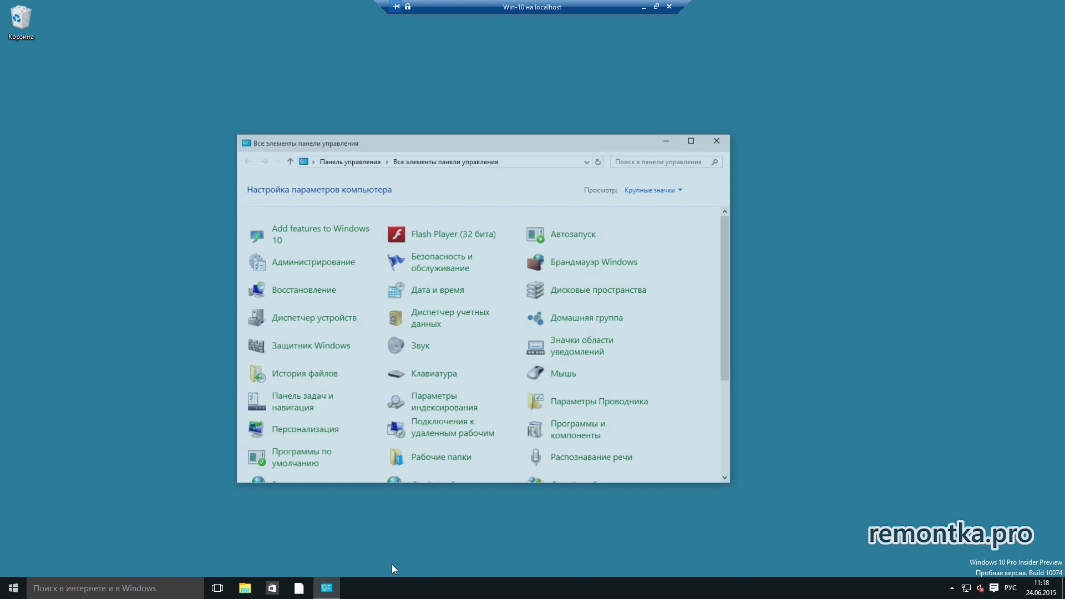
left_click(723, 144)
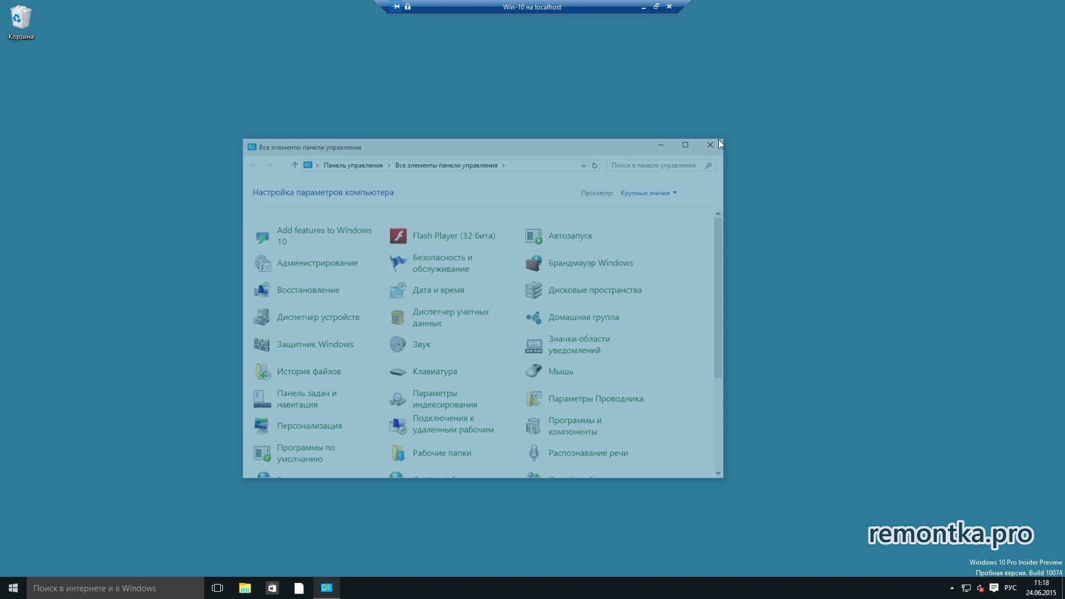
Start a new desktop shortcut with "control" as its target location
right_click(225, 188)
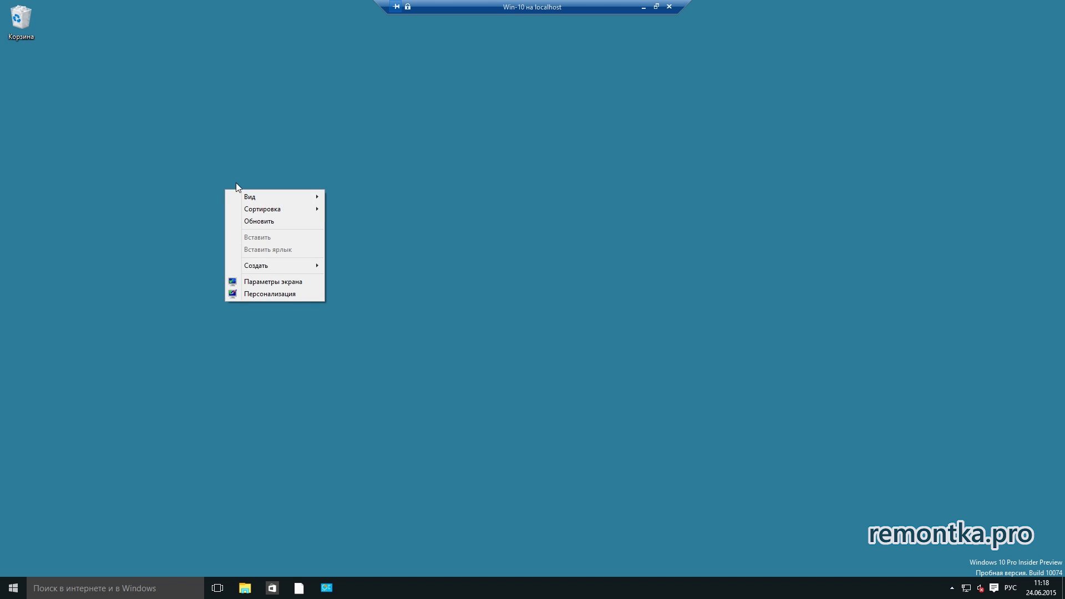
mouse_move(265, 266)
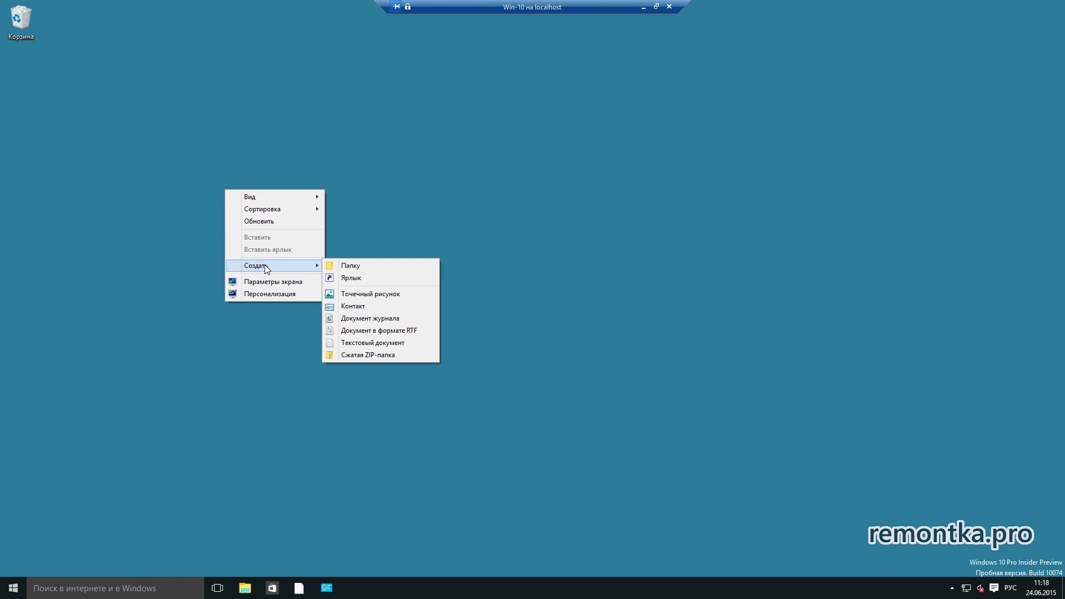
left_click(365, 279)
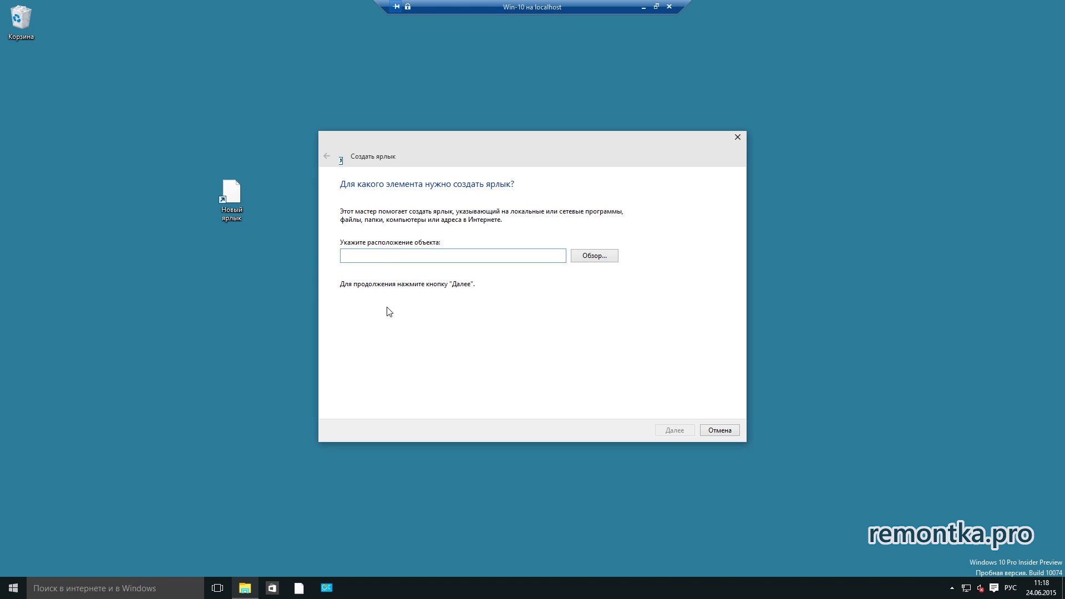
type("сд")
key("BackSpace")
key("BackSpace")
key("alt+shift")
type("contr")
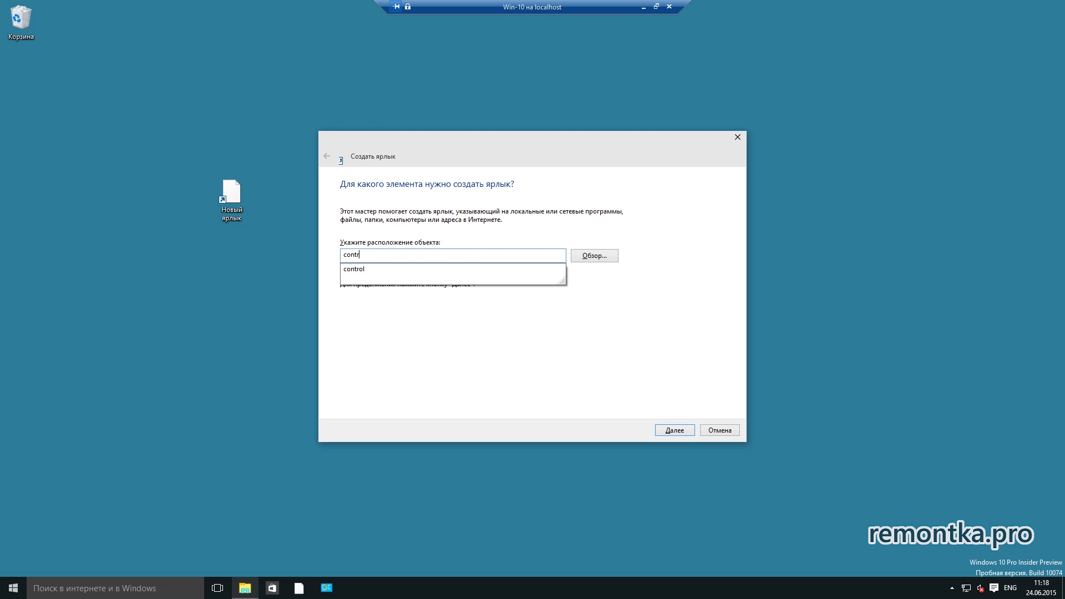
type("ol")
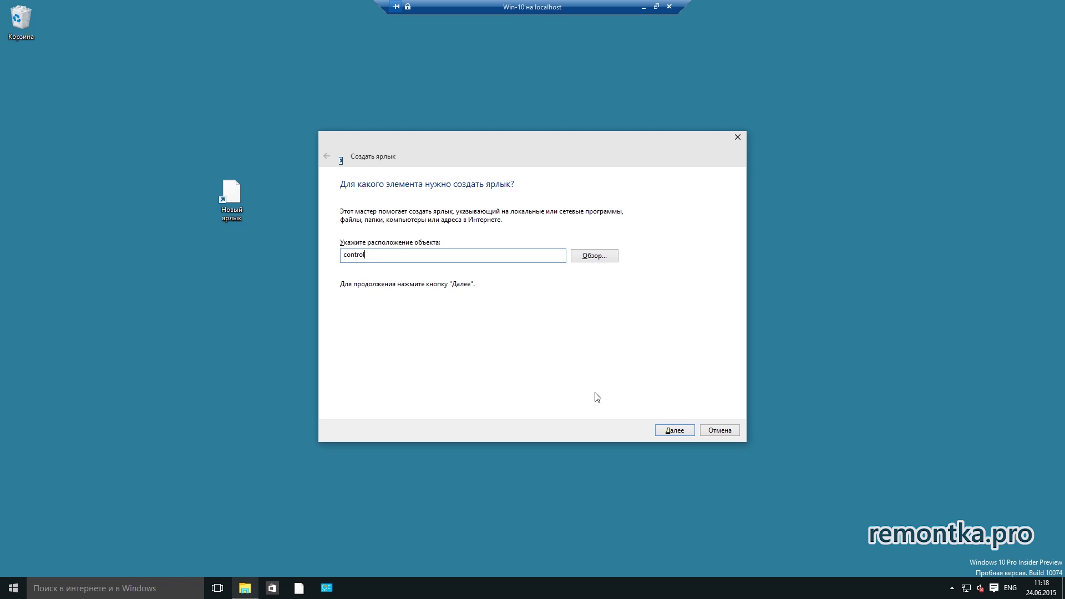
left_click(680, 431)
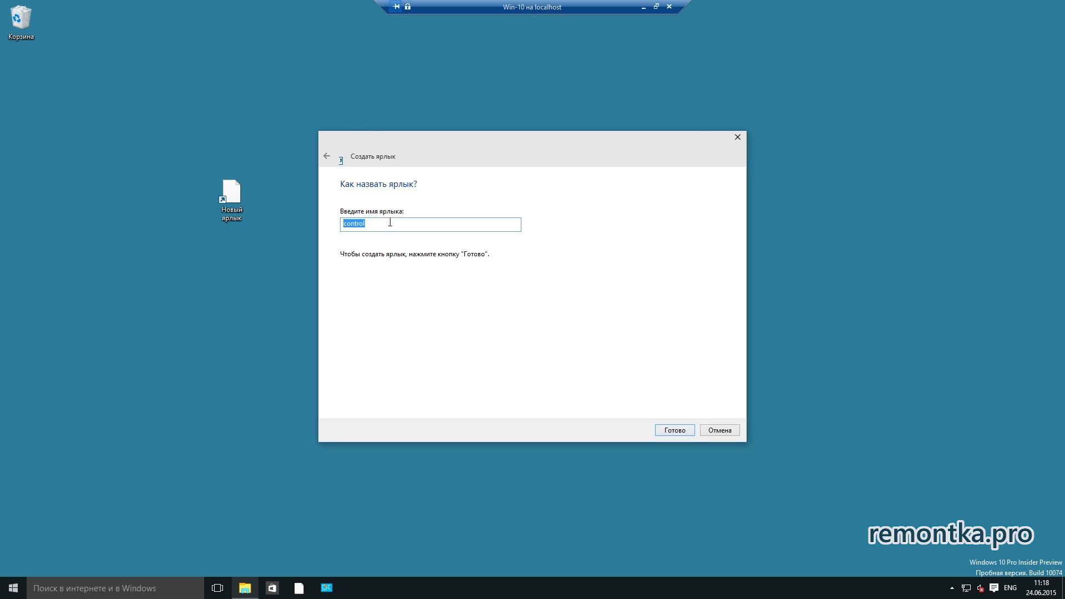
Name the new shortcut "Панель управления" and finish creating it
type("G")
key("BackSpace")
type("Gfy")
key("BackSpace")
key("BackSpace")
key("BackSpace")
key("alt+shift")
type("Панель управления")
left_click(668, 428)
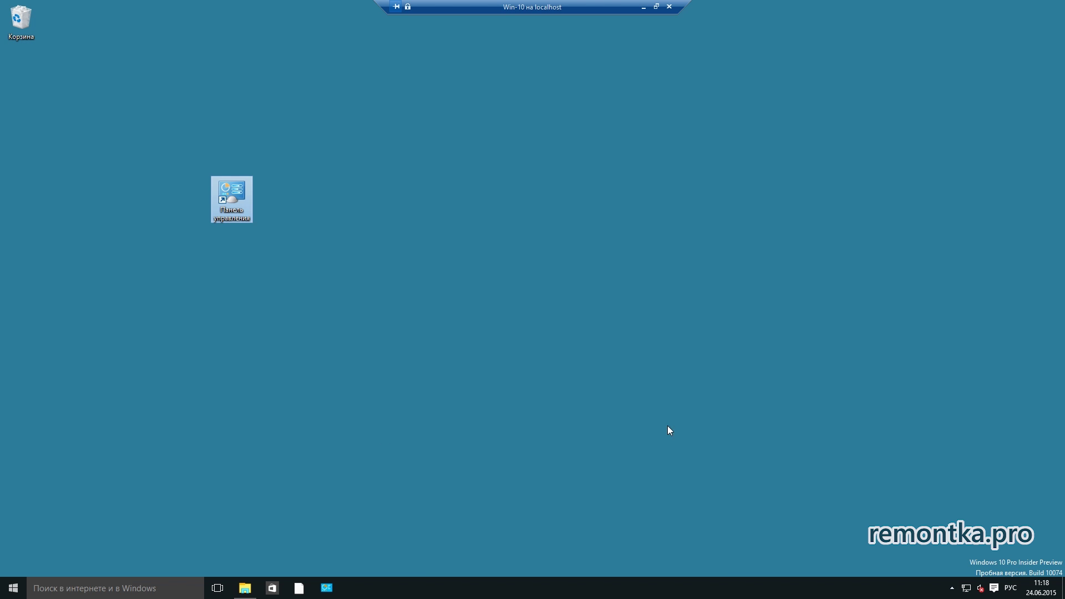
Test the new desktop shortcut by opening and closing Control Panel, and move its icon closer to the middle of the desktop
double_click(231, 195)
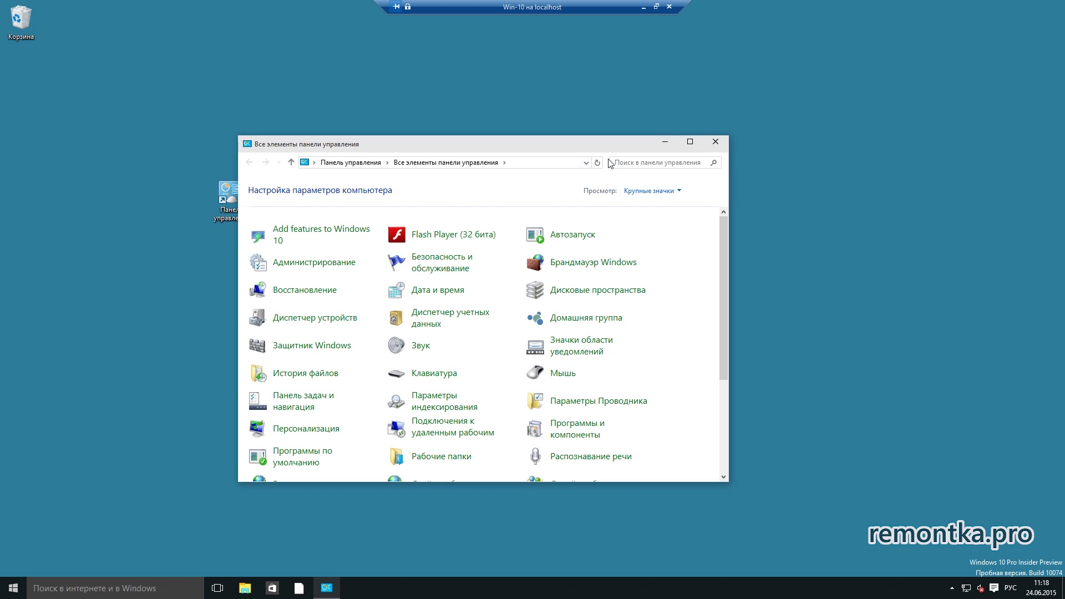
left_click(717, 140)
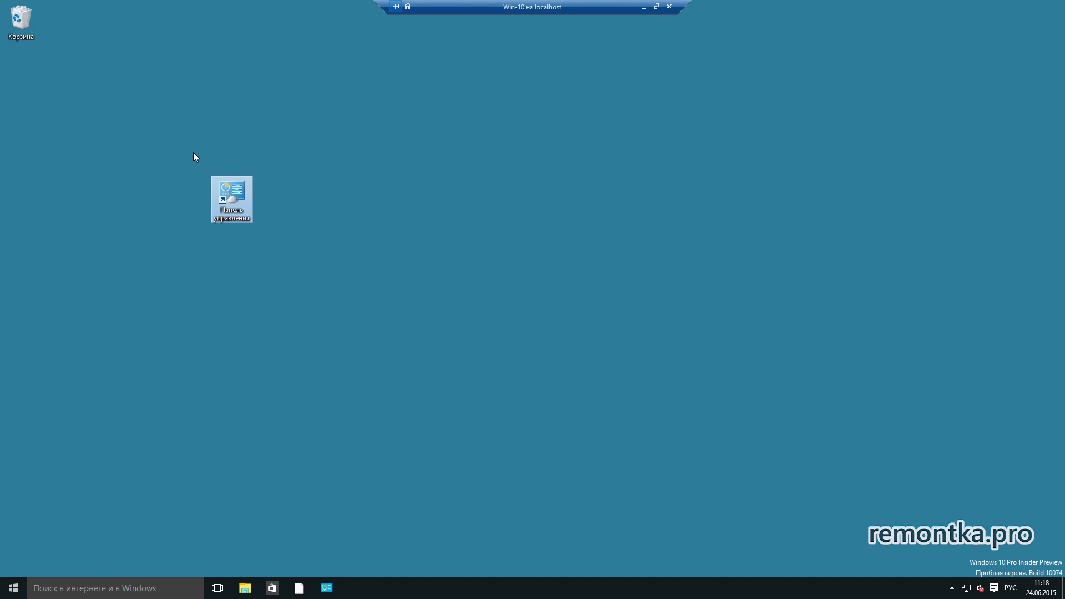
left_click_drag(244, 188, 377, 231)
left_click(319, 226)
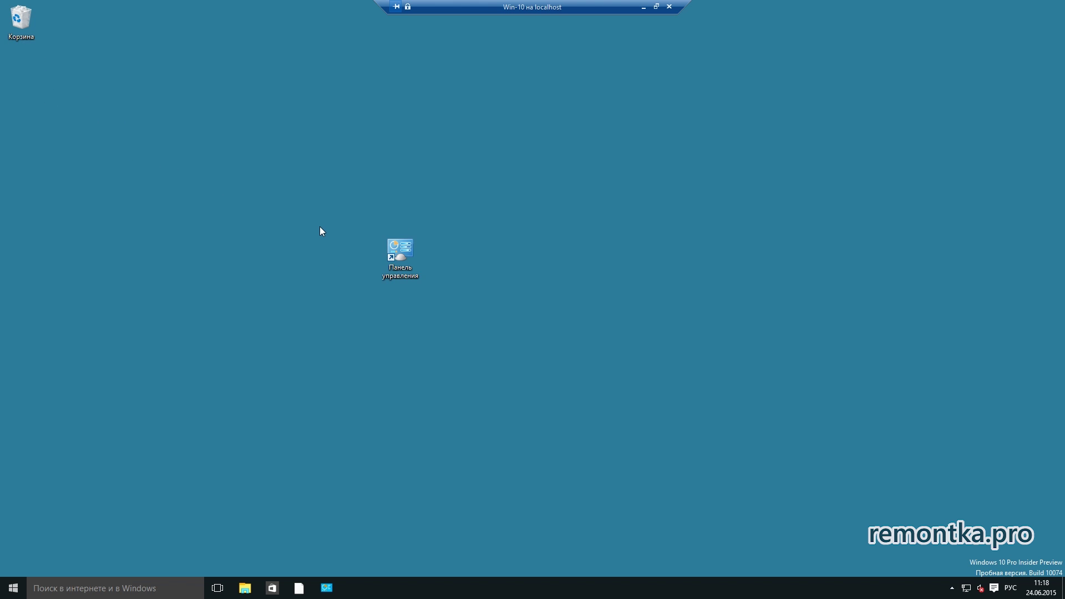
Assign the quick-launch combination Ctrl+Alt+C in the properties of the "Панель управления" desktop shortcut and save the change
right_click(401, 246)
left_click(448, 422)
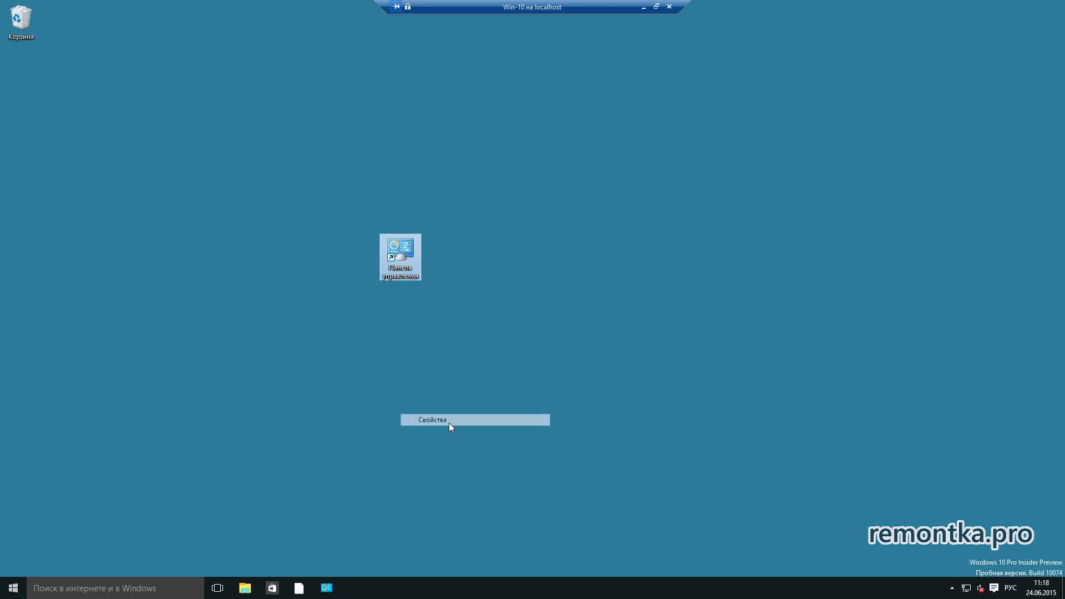
left_click_drag(492, 257, 481, 196)
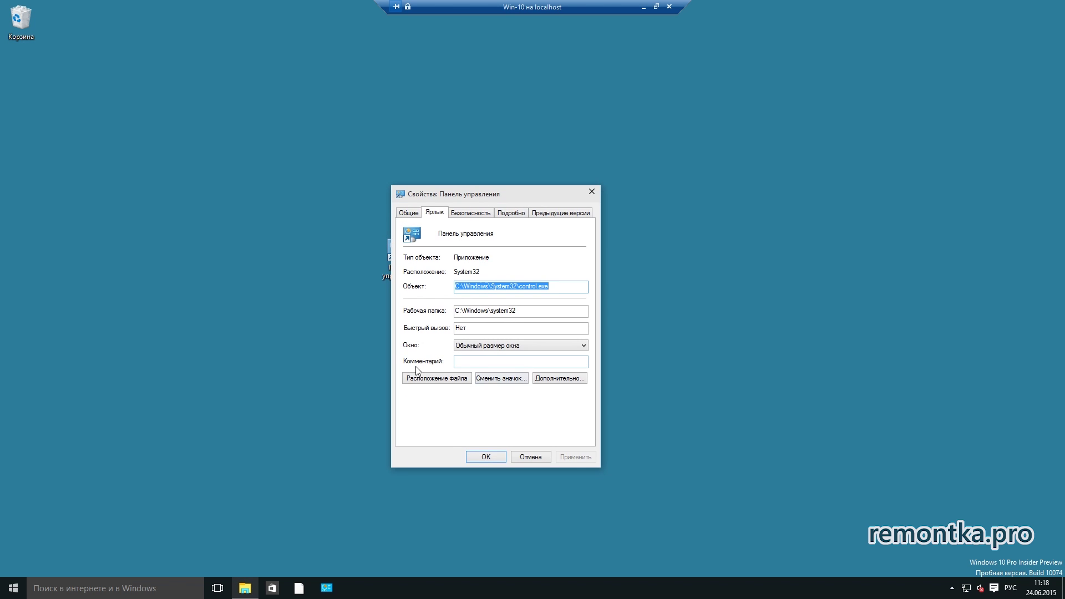
left_click(478, 331)
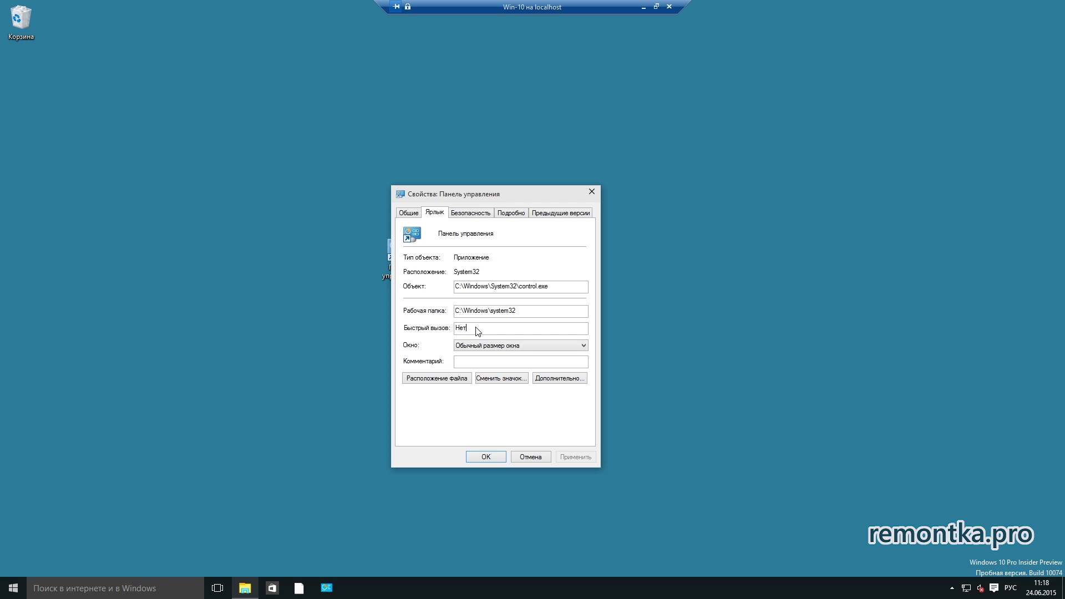
key("ctrl+alt+c")
left_click(501, 458)
Test the assigned key combination by opening and closing Control Panel, and move the shortcut icon below "Корзина" on the desktop
left_click(511, 269)
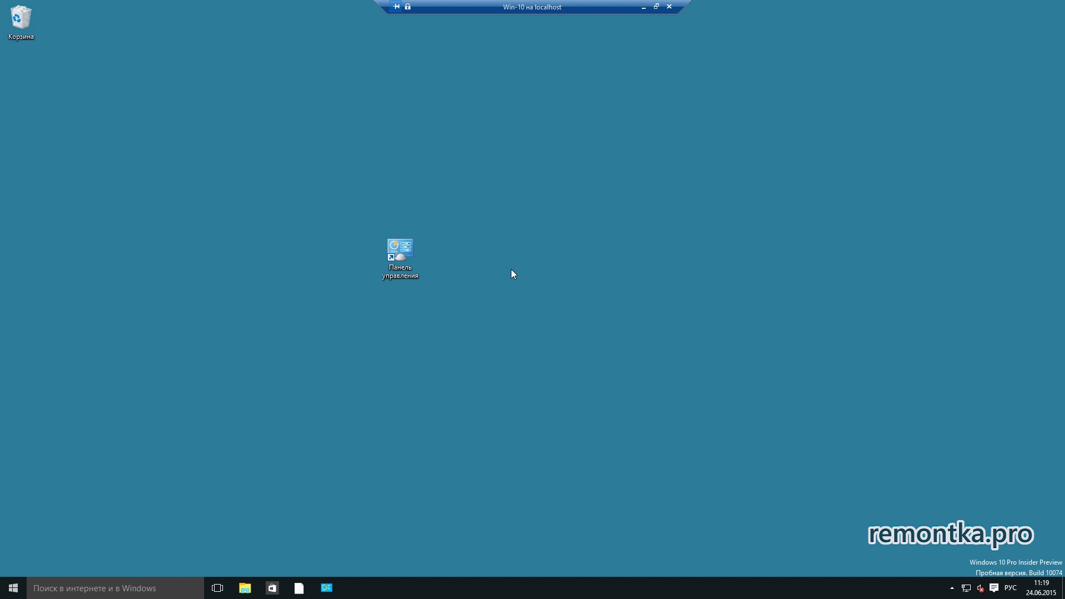
key("ctrl+alt+p")
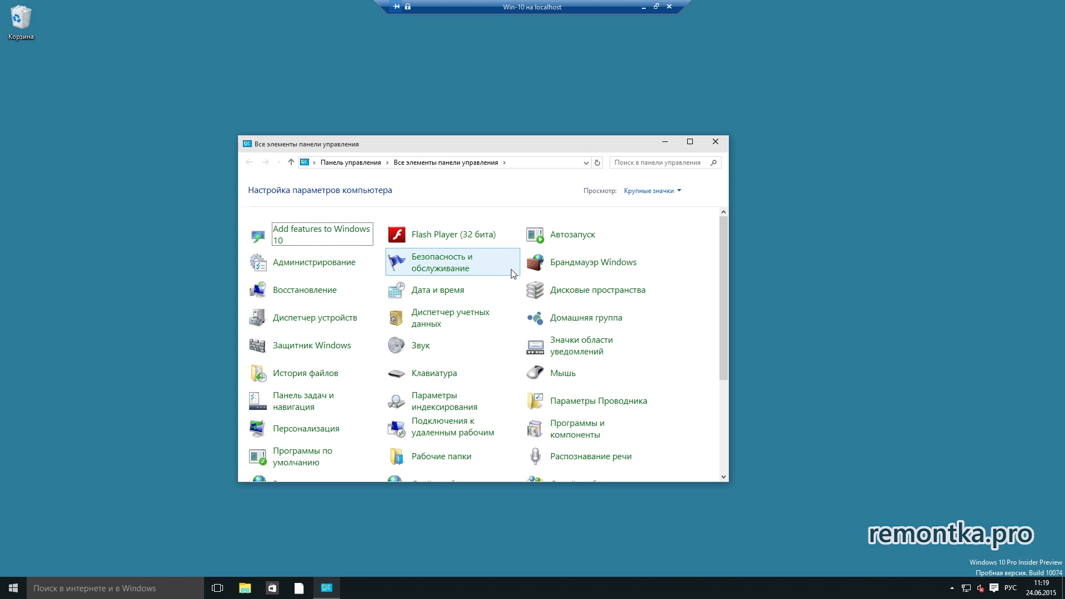
left_click(716, 141)
left_click_drag(348, 235, 38, 75)
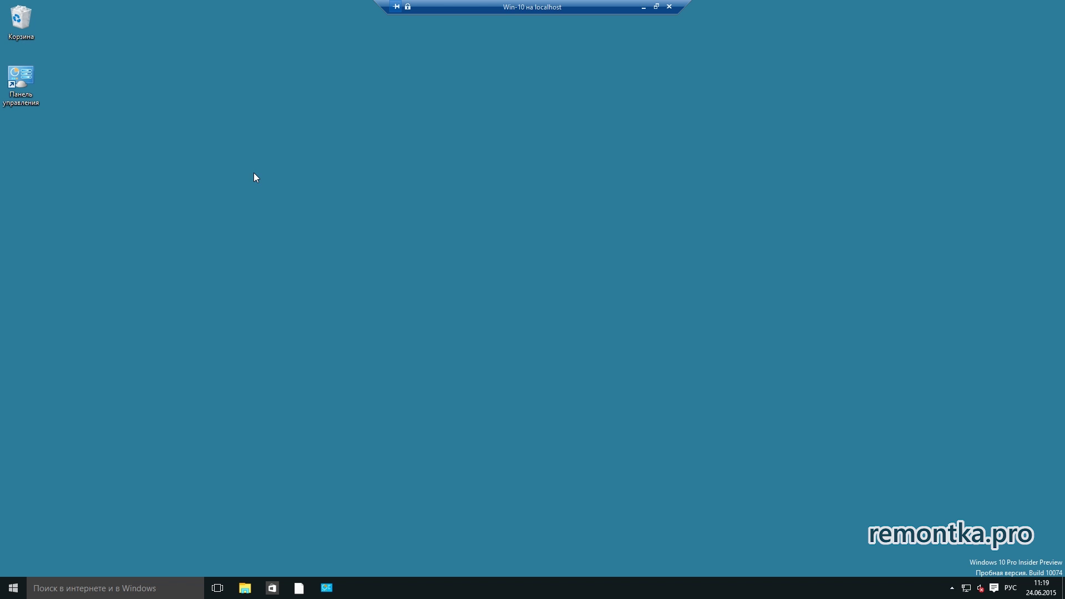
left_click(656, 7)
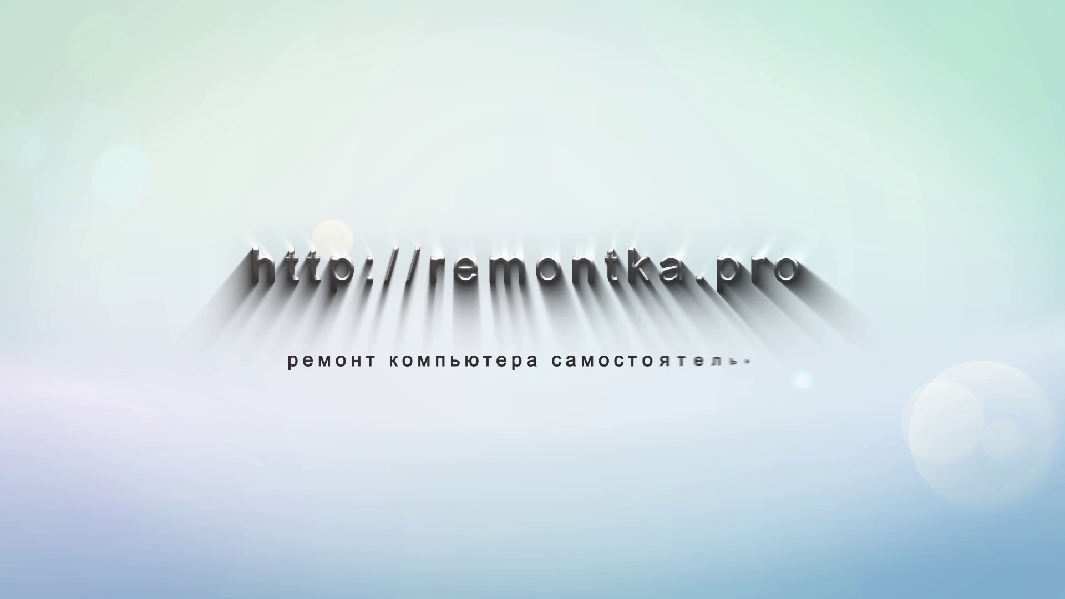